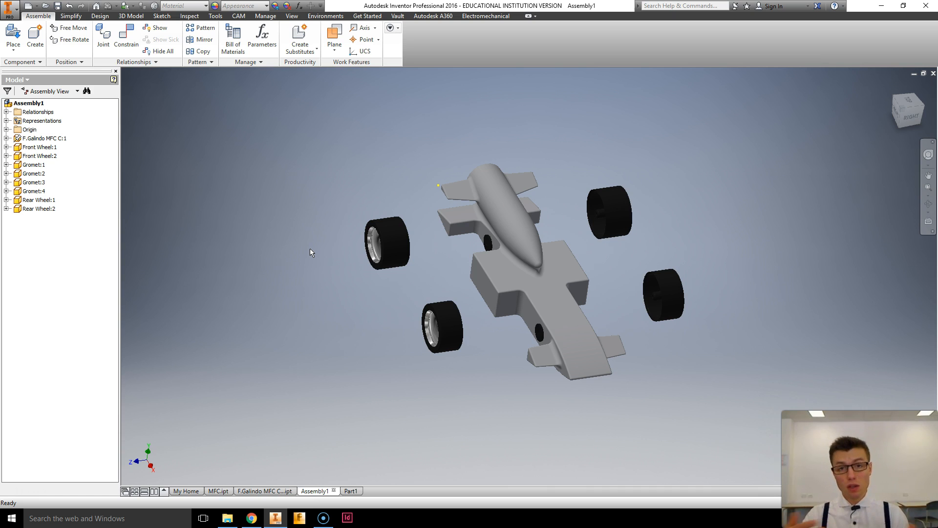
Measure the distance between the outer faces of the two rear axle grommets on either side of the car body
key("F4")
left_click_drag(448, 279, 421, 295)
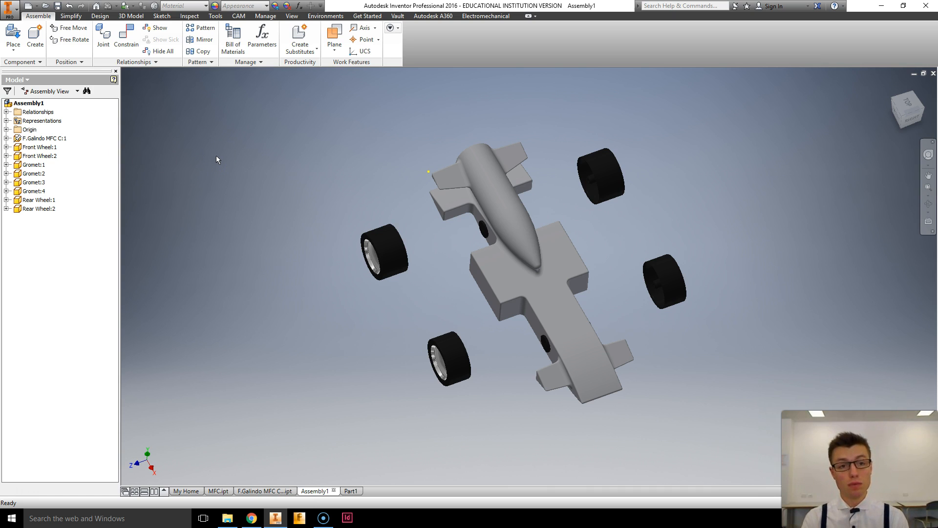
left_click(189, 16)
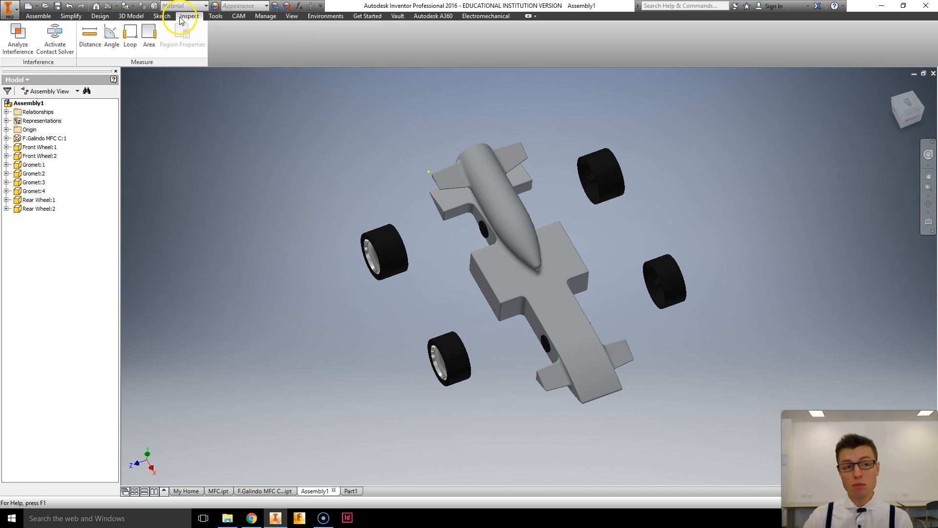
left_click(91, 35)
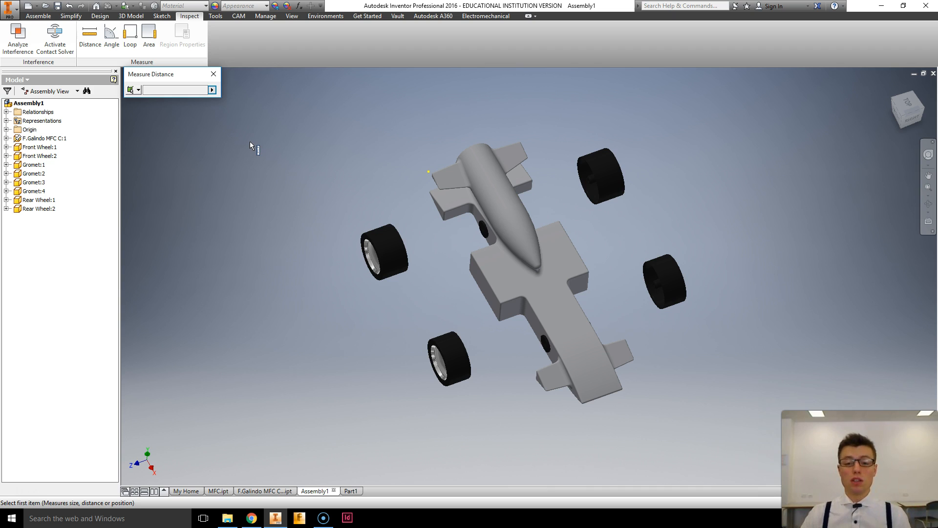
scroll(404, 191, "up", 6)
scroll(416, 205, "up", 3)
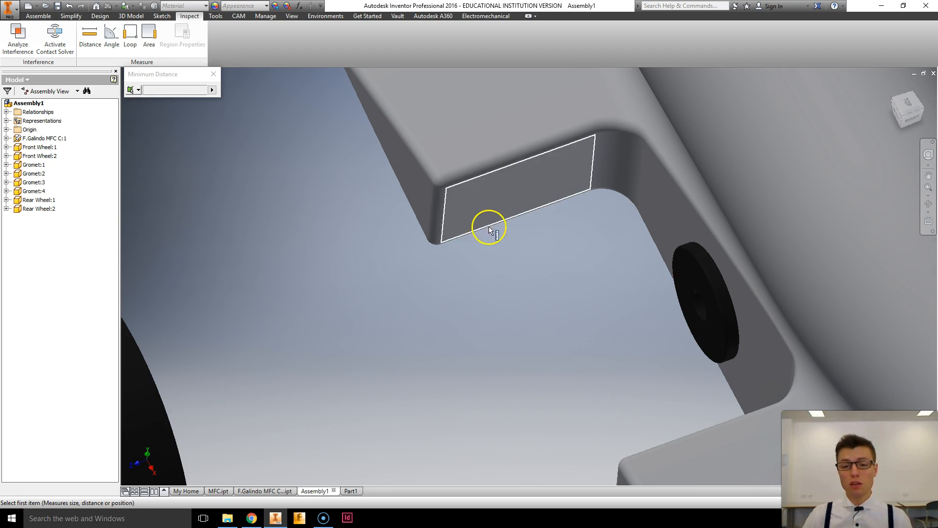
left_click(682, 272)
middle_click_drag(577, 269, 683, 195, "shift")
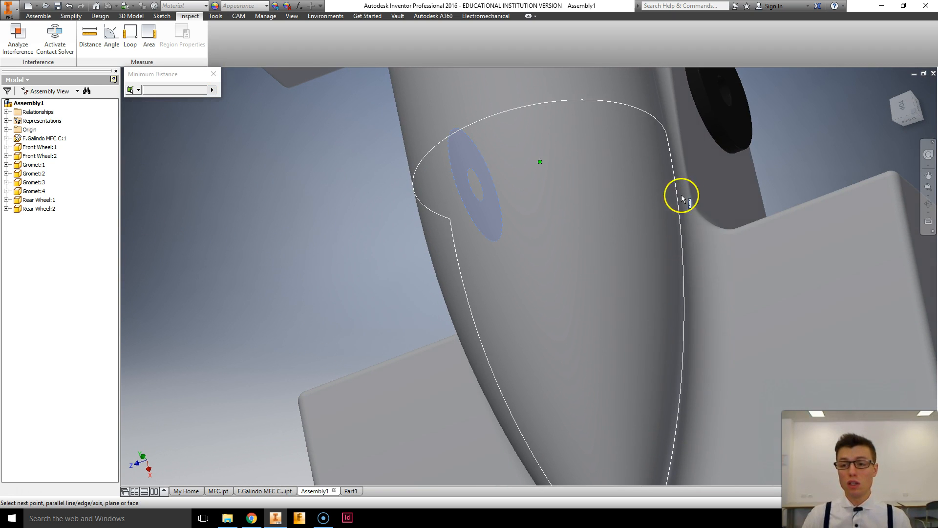
left_click(743, 129)
scroll(553, 274, "down", 6)
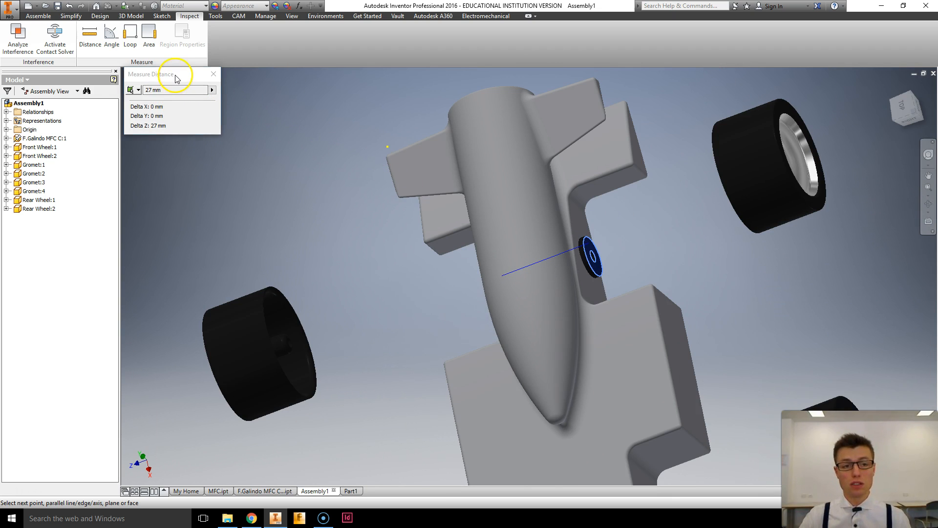
left_click_drag(176, 78, 211, 95)
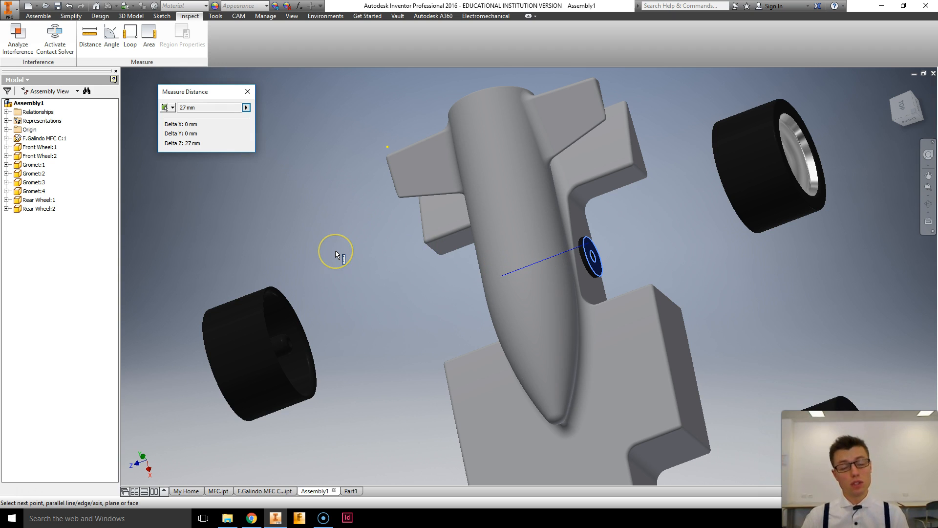
End the measurement and hide the car body component in the assembly
middle_click_drag(602, 216, 647, 206, "shift")
scroll(579, 199, "down", 6)
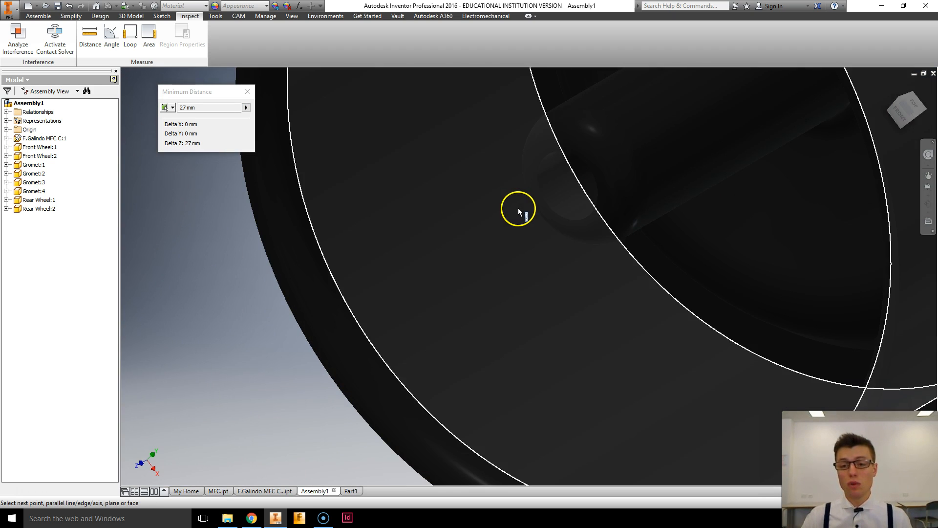
middle_click_drag(518, 207, 541, 203, "shift")
middle_click_drag(576, 178, 816, 73)
middle_click_drag(486, 239, 599, 174)
scroll(477, 271, "down", 5)
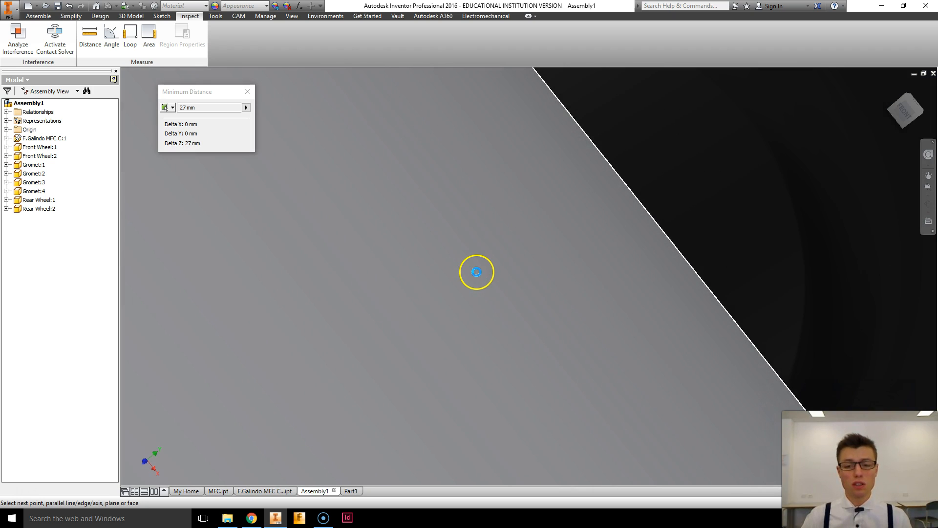
scroll(477, 271, "up", 8)
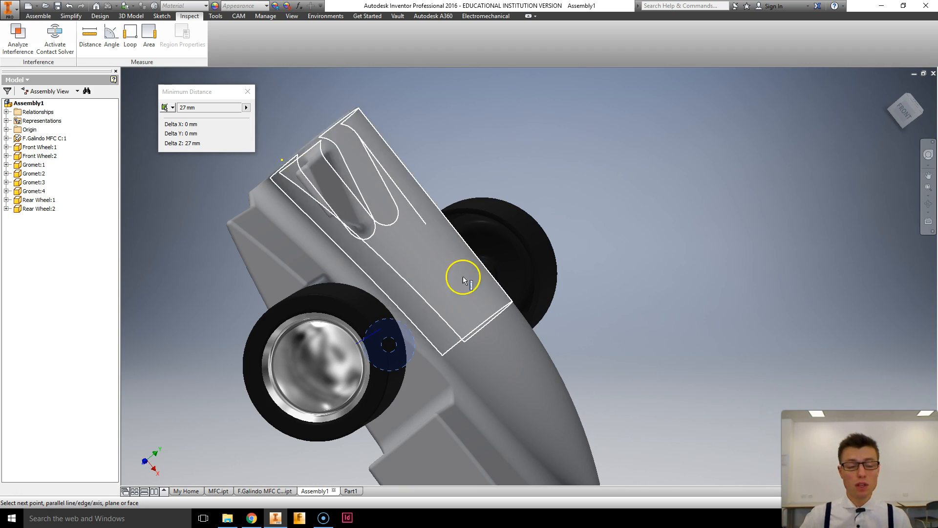
right_click(52, 139)
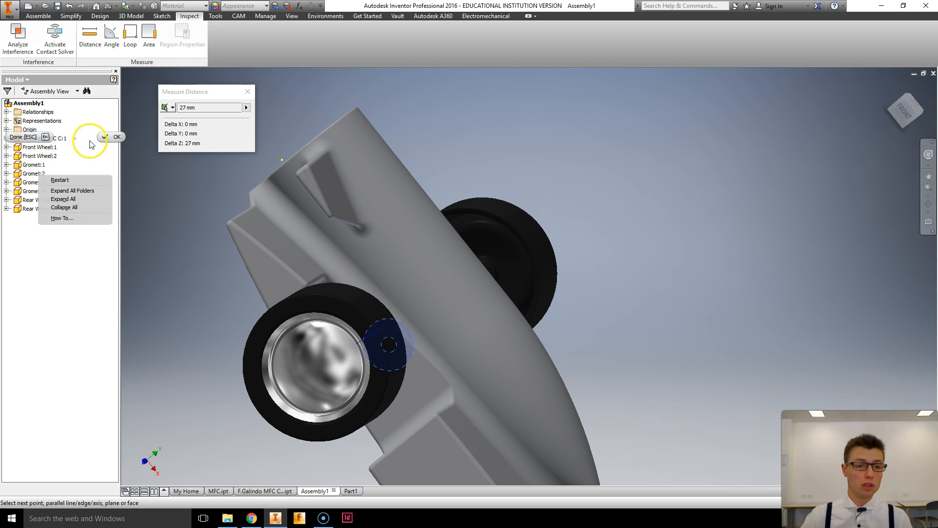
left_click(84, 142)
left_click(51, 139)
right_click(43, 138)
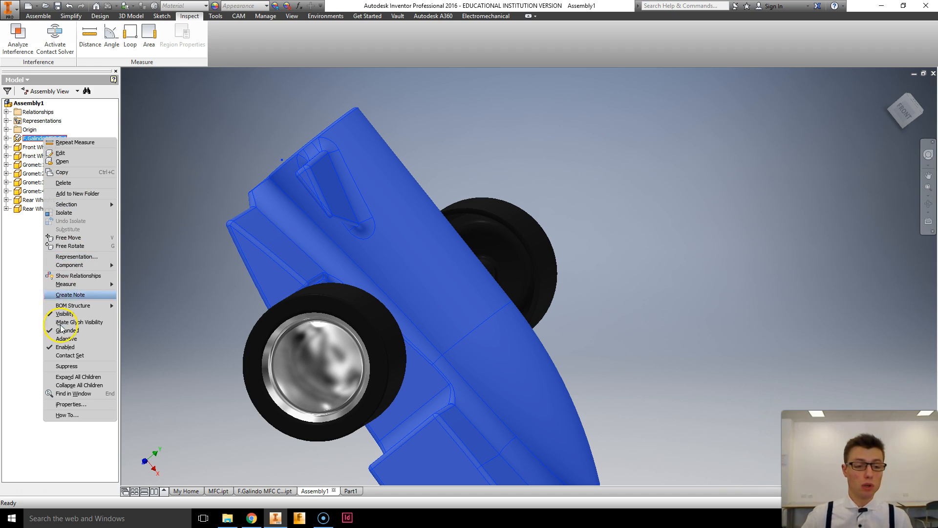
left_click(69, 313)
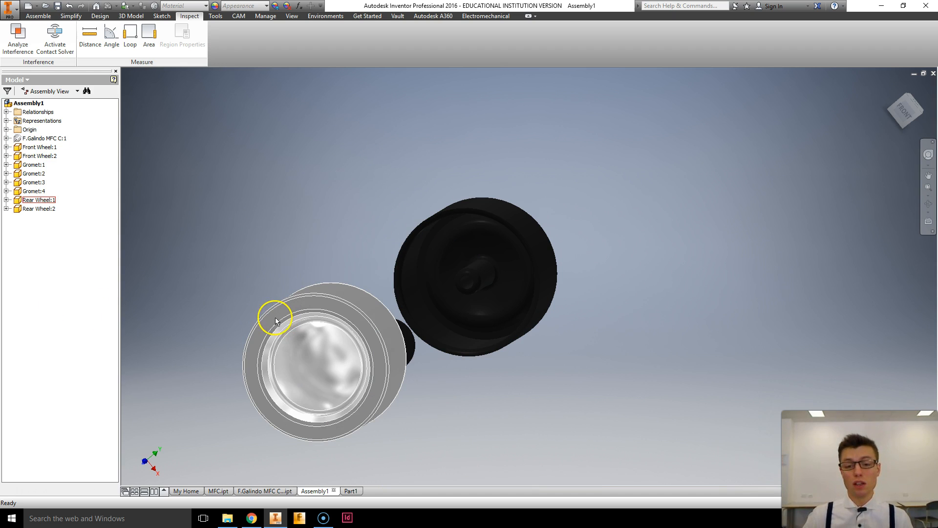
Measure the depth of the axle hole in a rear wheel's hub, from its inner end to the hub opening
left_click(90, 34)
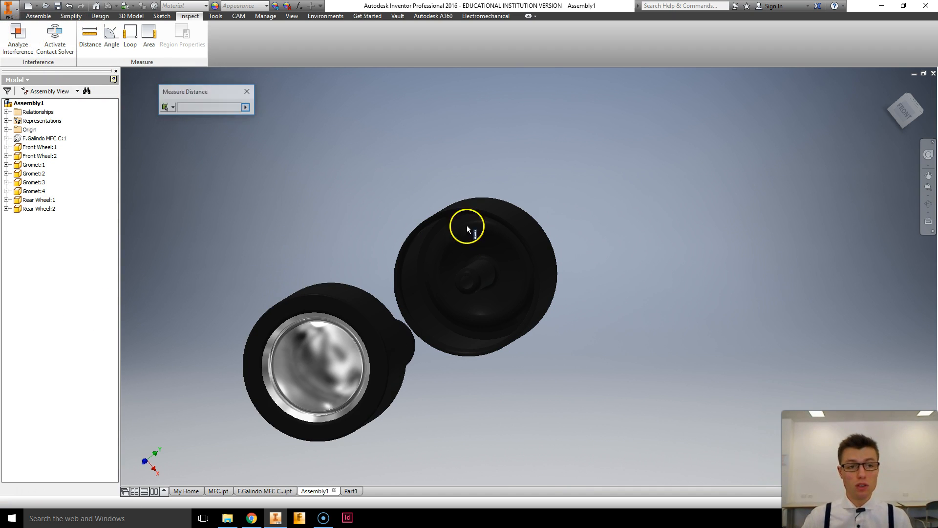
scroll(473, 274, "down", 6)
scroll(489, 310, "down", 3)
middle_click_drag(461, 305, 465, 301, "shift")
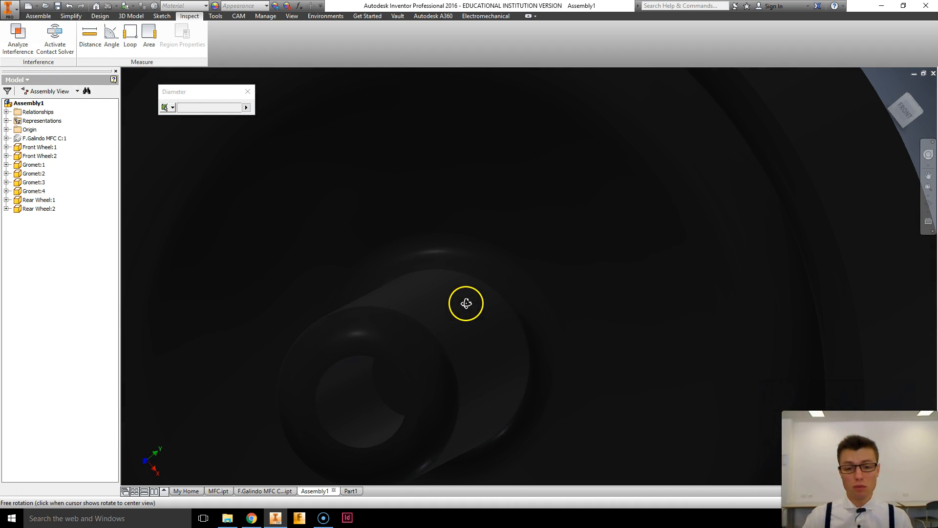
left_click(392, 386)
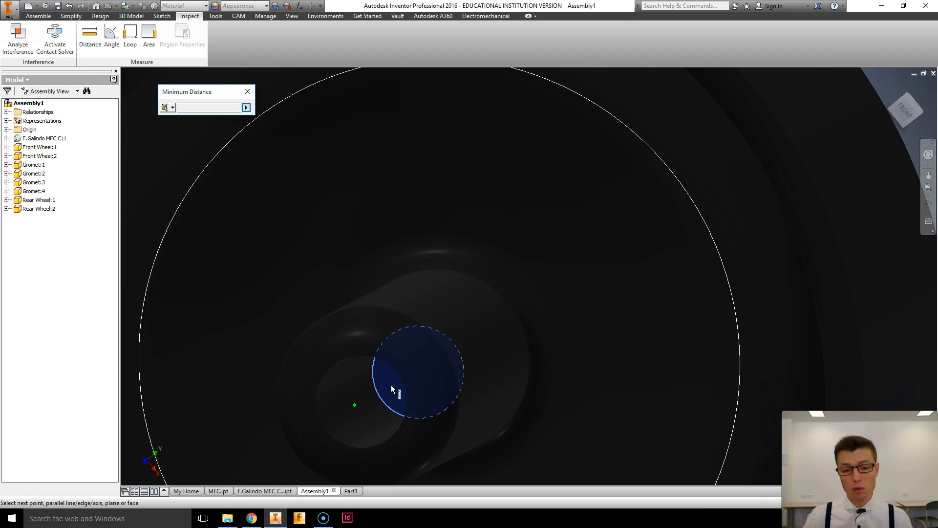
left_click(317, 418)
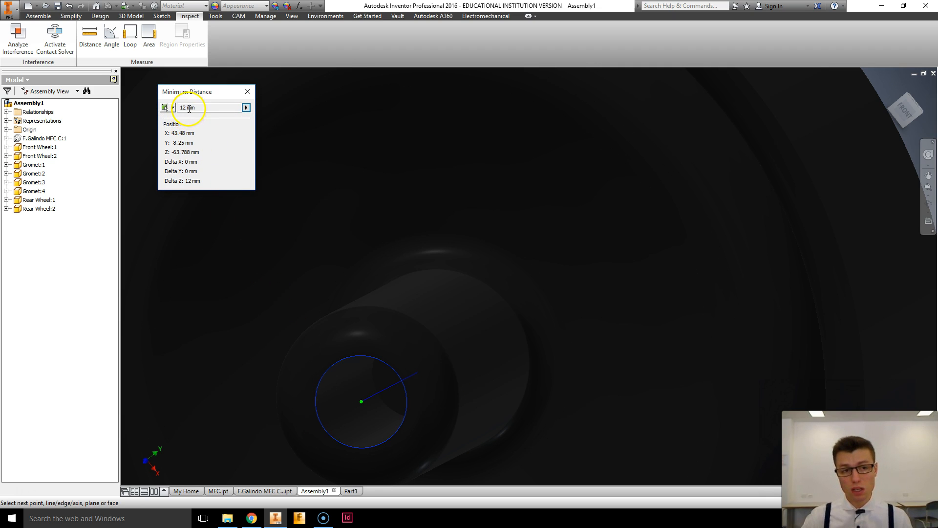
scroll(354, 177, "down", 10)
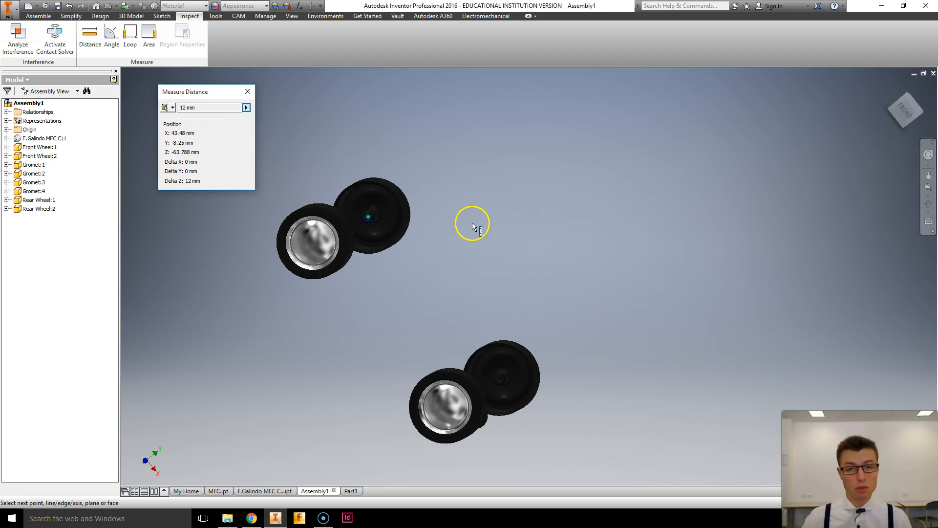
middle_click_drag(434, 213, 389, 222, "shift")
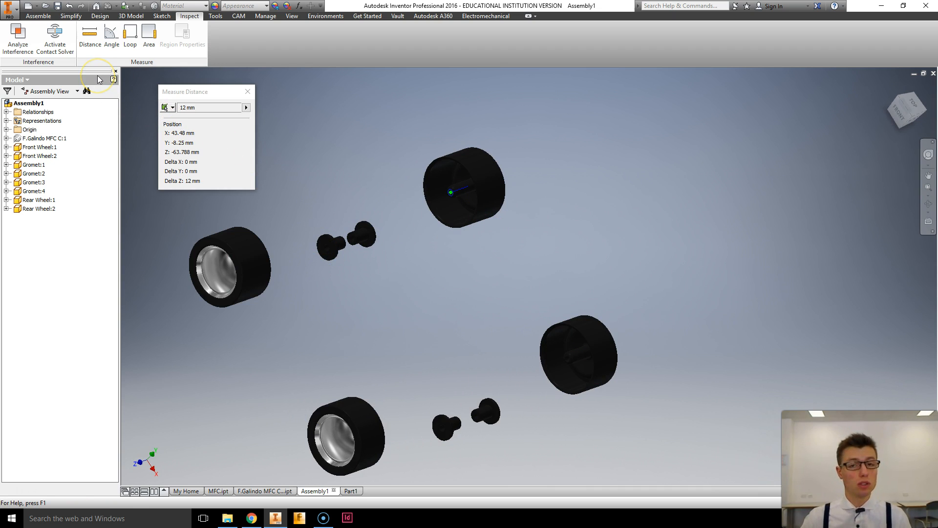
key("Escape")
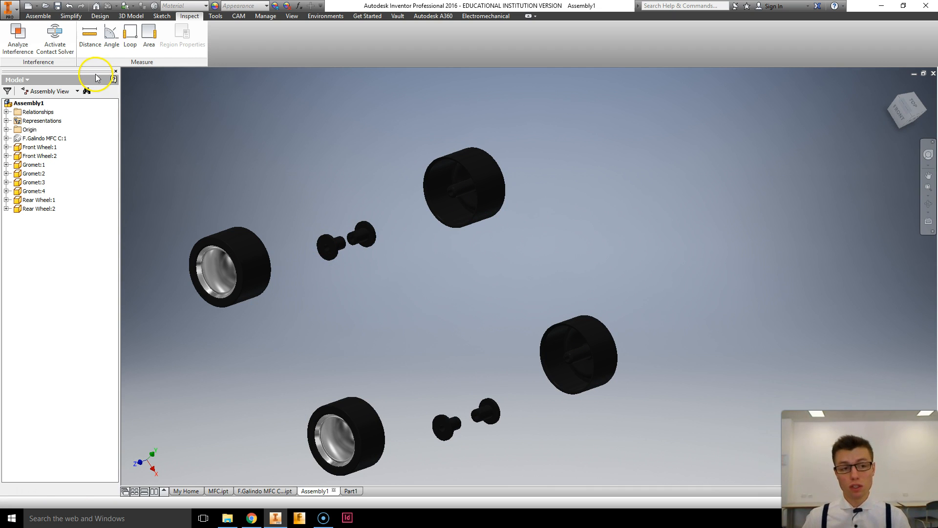
Make the hidden car body component visible again in the assembly
right_click(48, 138)
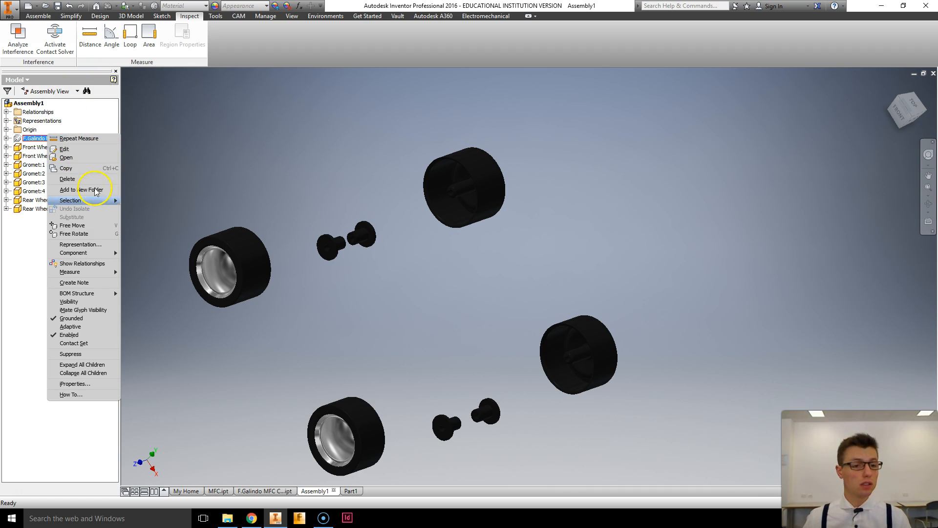
left_click(77, 302)
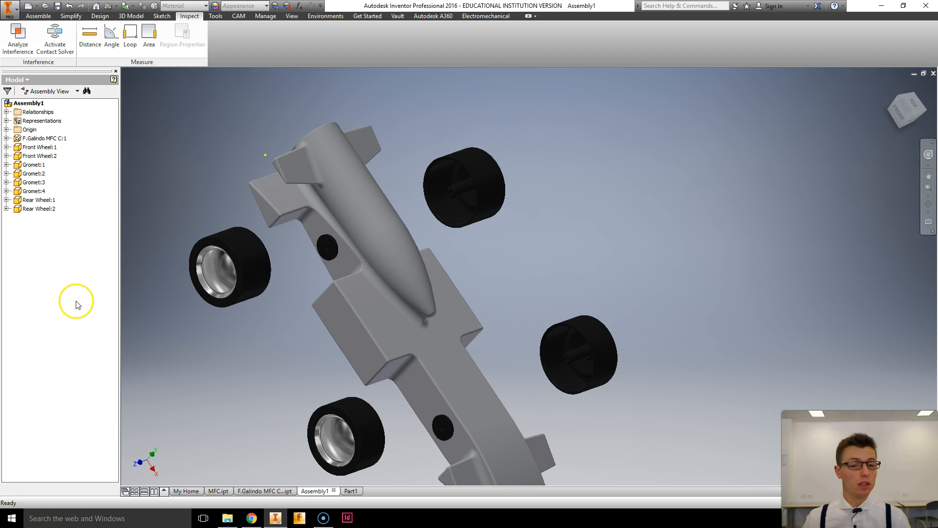
middle_click_drag(561, 263, 471, 245, "shift")
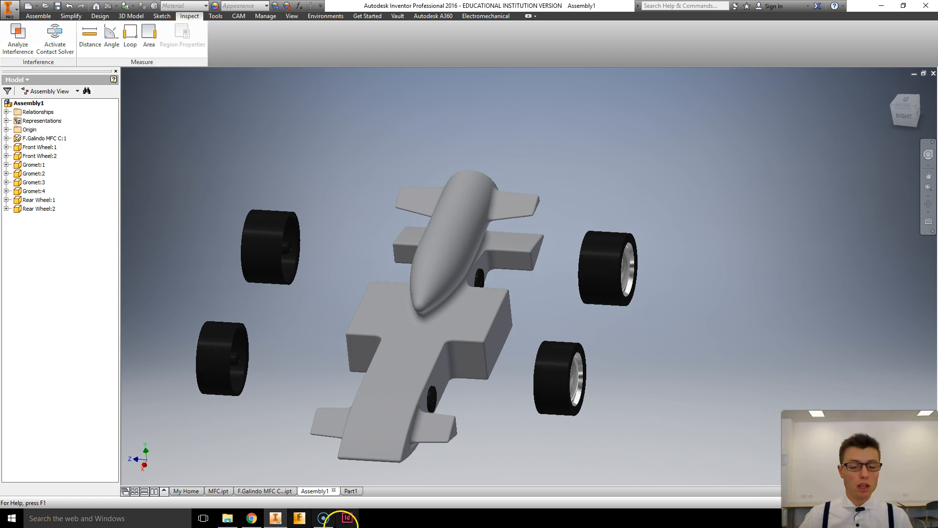
Switch to the empty part Part1 and start a 2D sketch on the XY plane
left_click(354, 493)
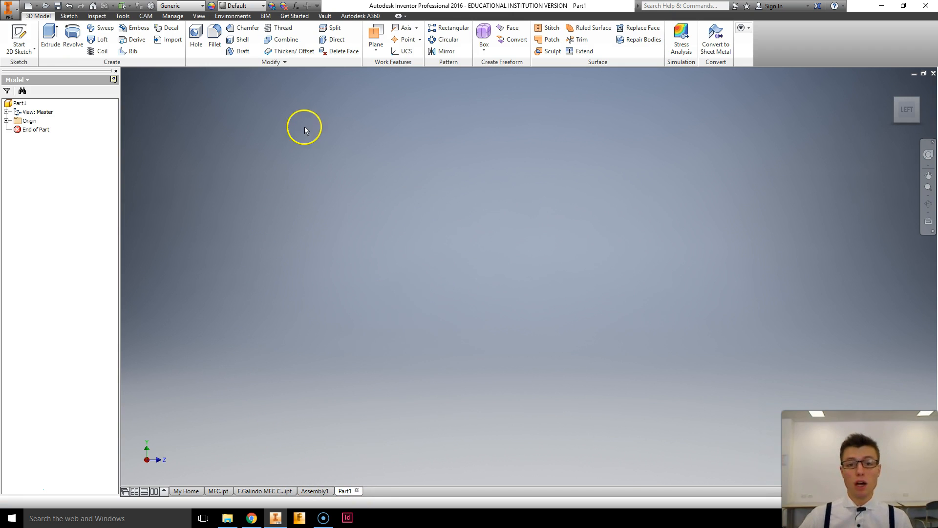
left_click(21, 37)
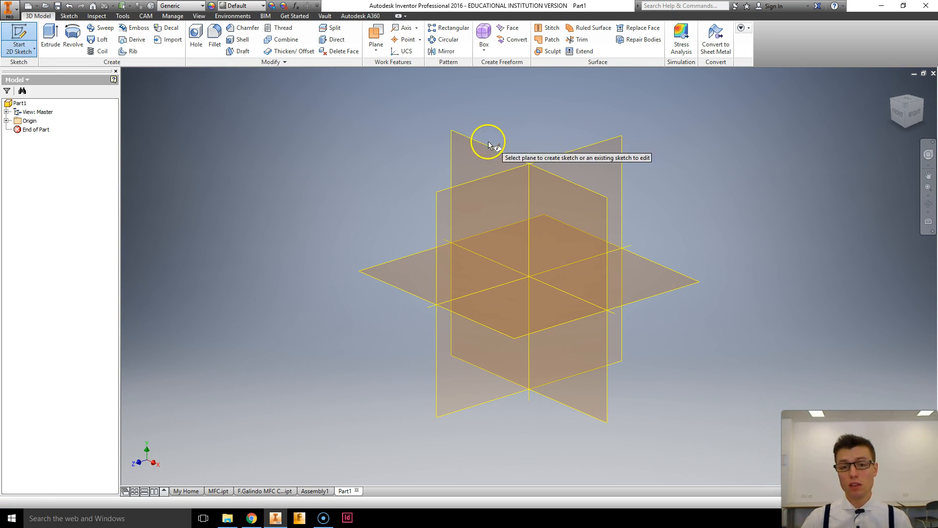
left_click(485, 148)
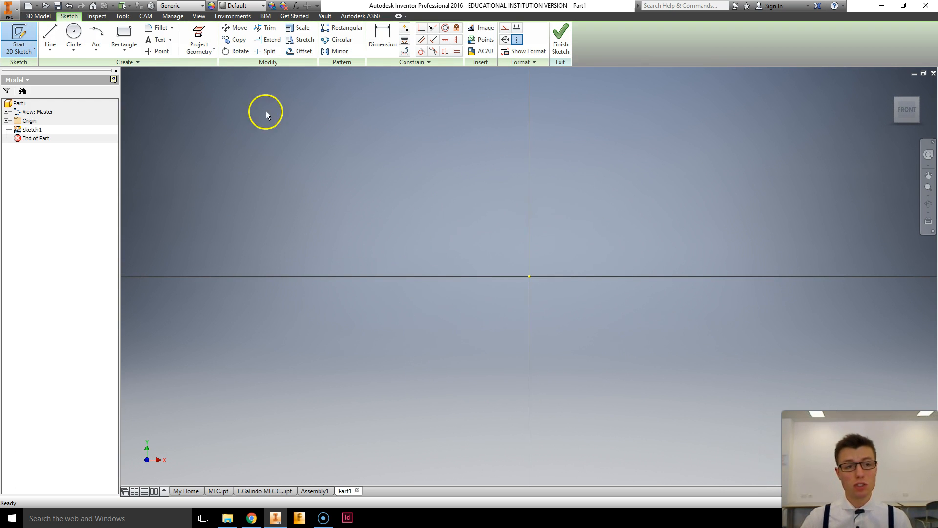
Draw a 3 mm diameter circle centred on the origin and finish the sketch
left_click(73, 34)
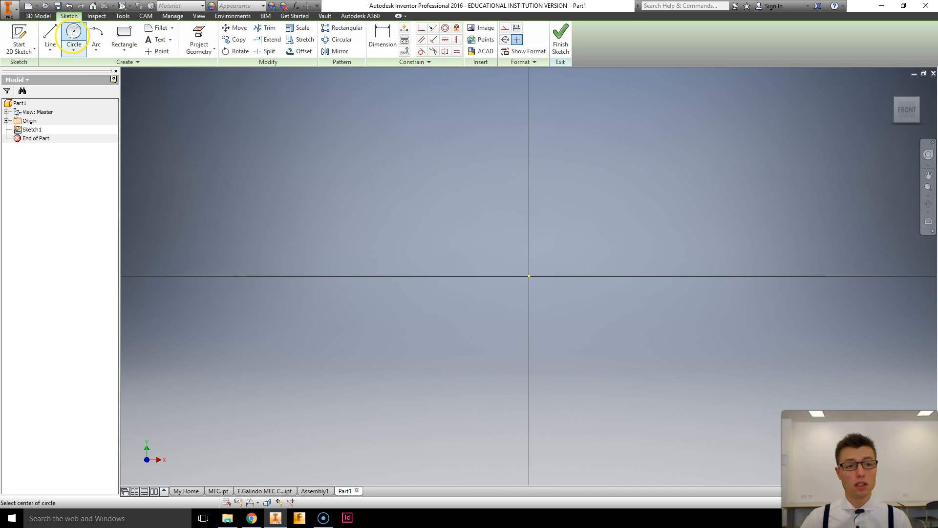
left_click(529, 277)
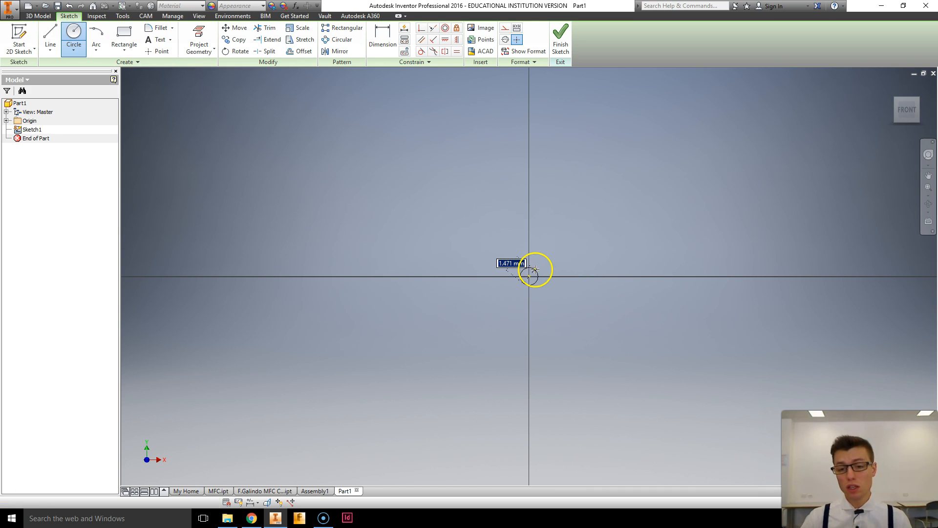
type("3")
key("Return")
right_click(412, 246)
left_click(415, 272)
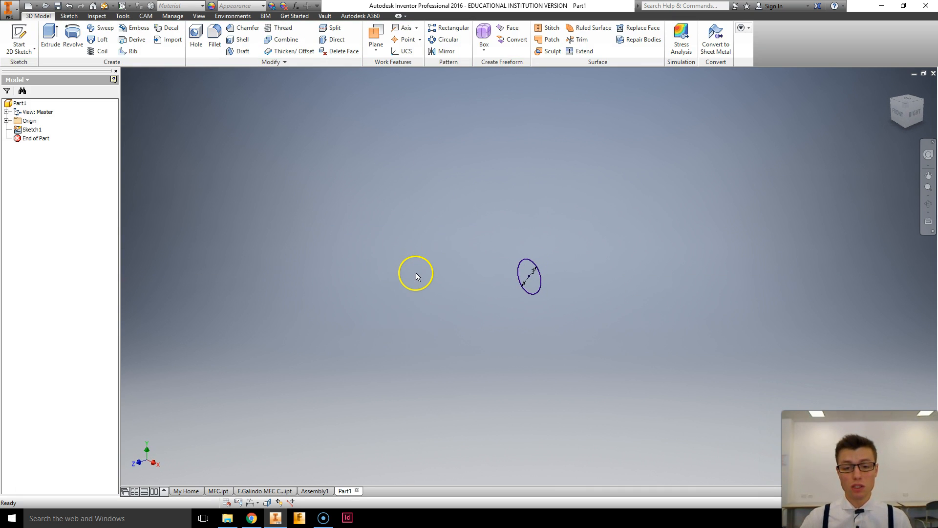
Extrude the circle symmetrically about the sketch plane with a distance of 27+(12*2) mm to form the axle
right_click(416, 276)
left_click(457, 262)
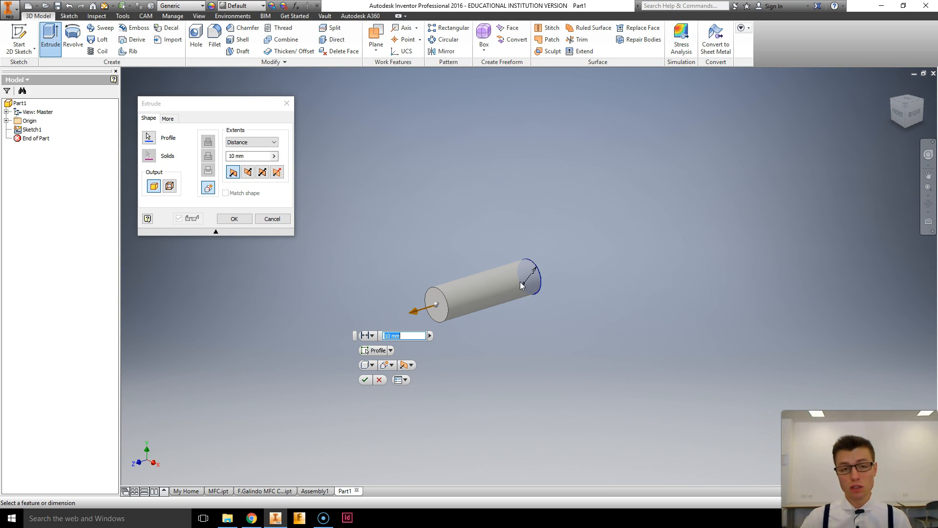
left_click(262, 172)
left_click(251, 157)
type("27")
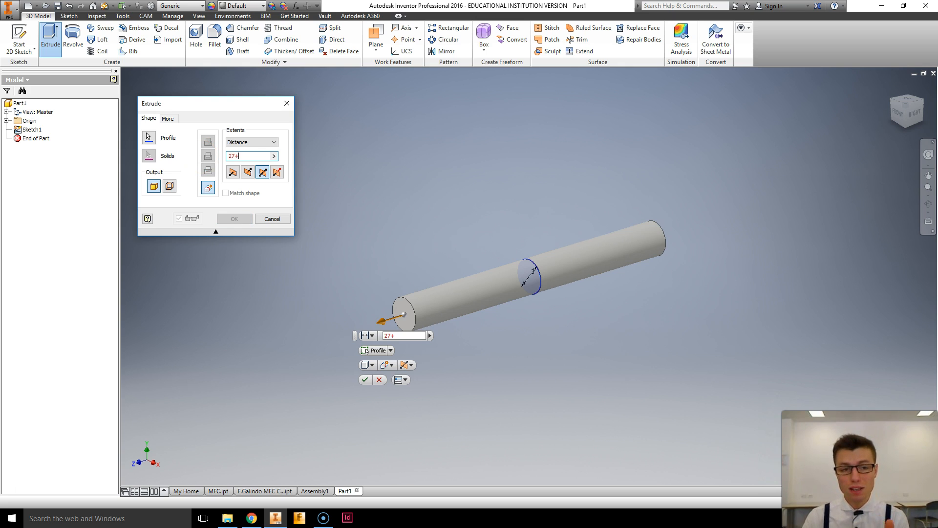
type("+(")
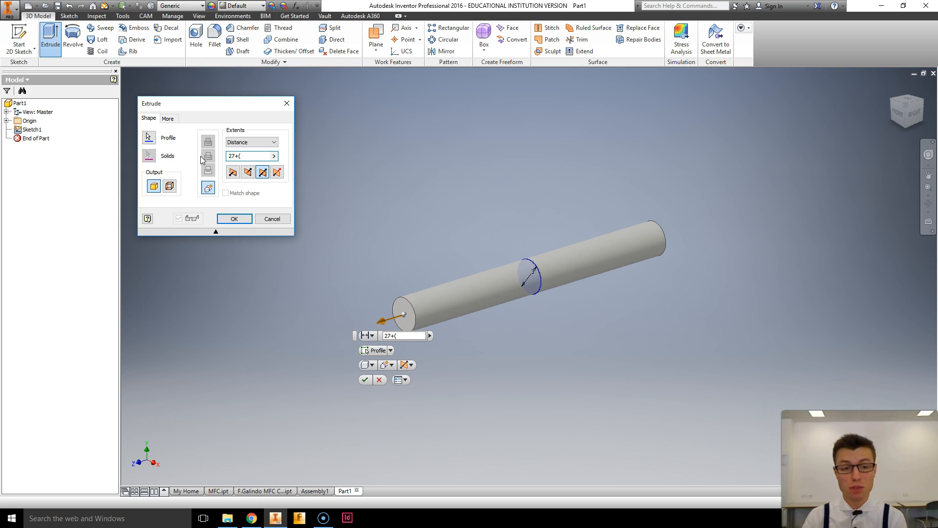
type("12")
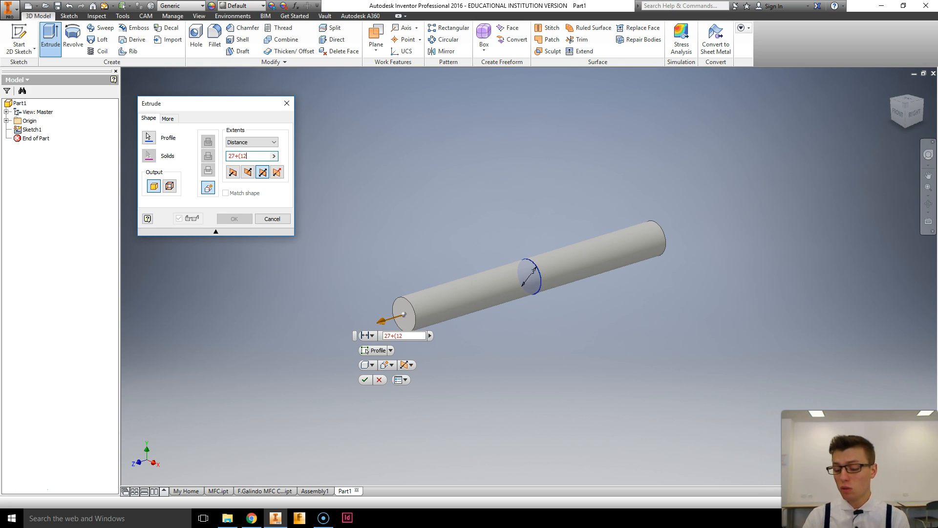
type("*2)")
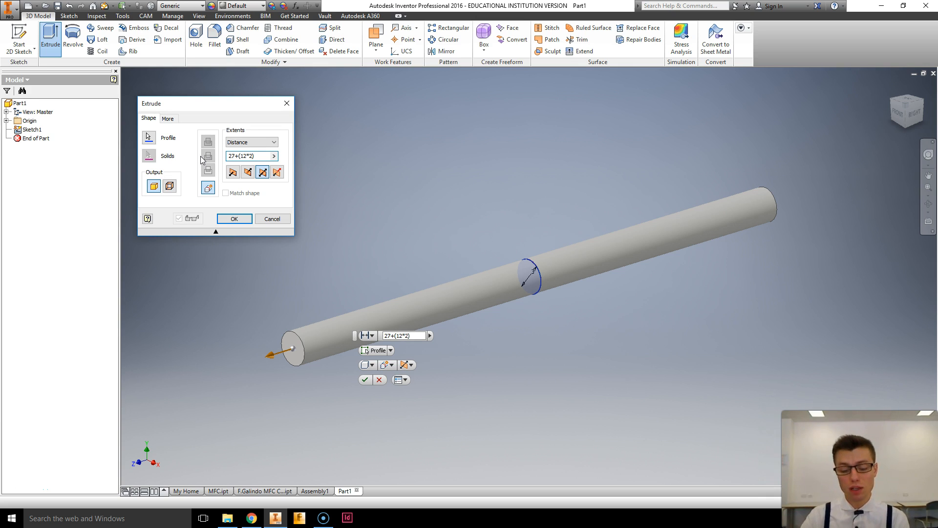
key("Return")
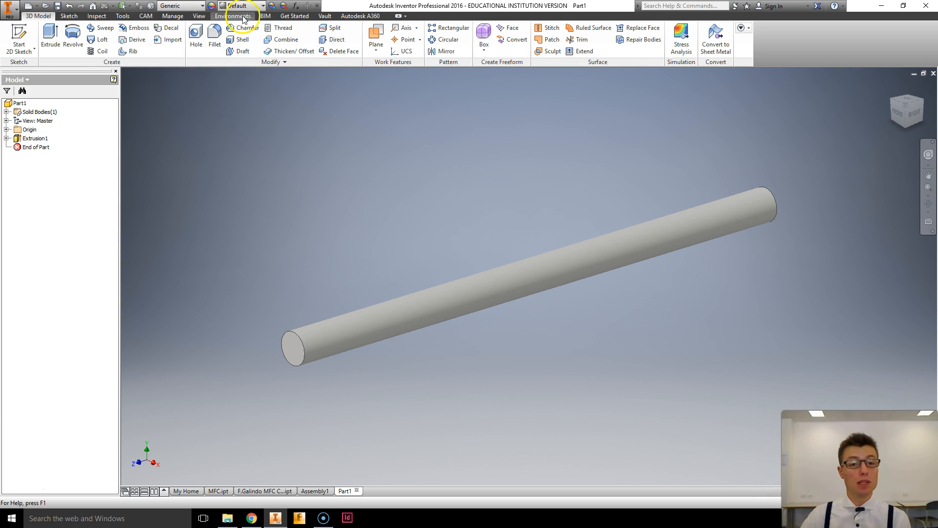
Save the axle part in the Final Files folder under the file name Axle
left_click(8, 9)
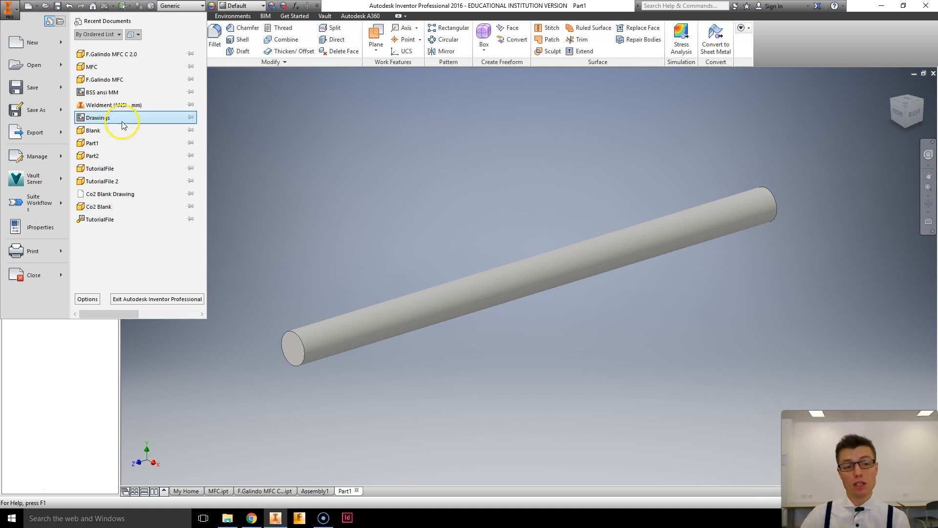
mouse_move(151, 141)
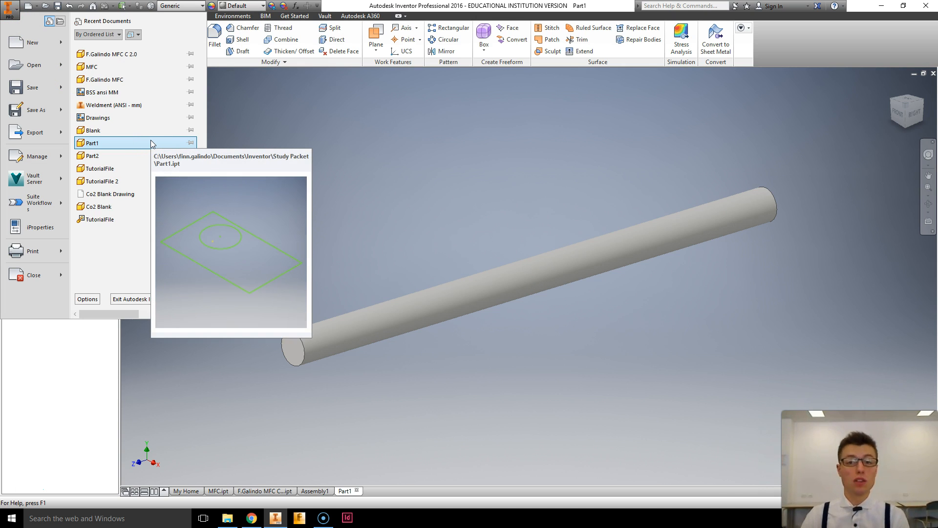
left_click(33, 110)
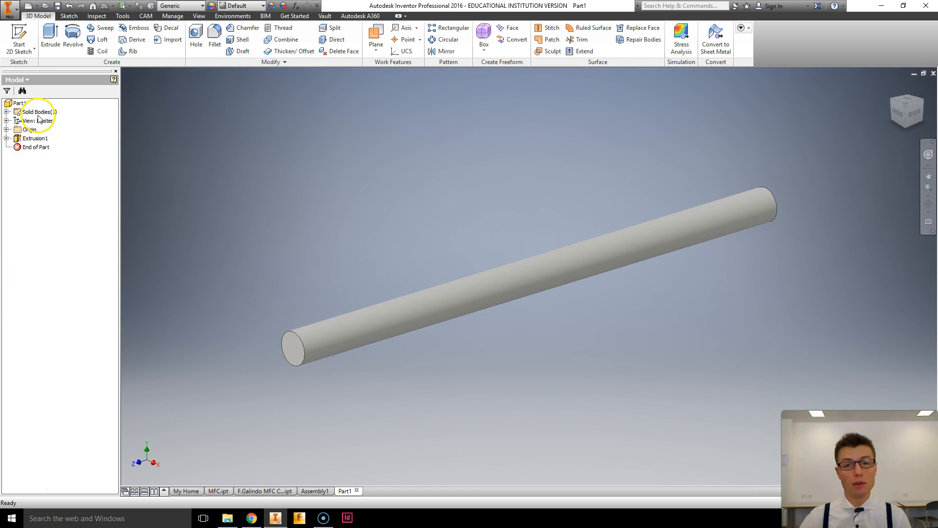
type("A")
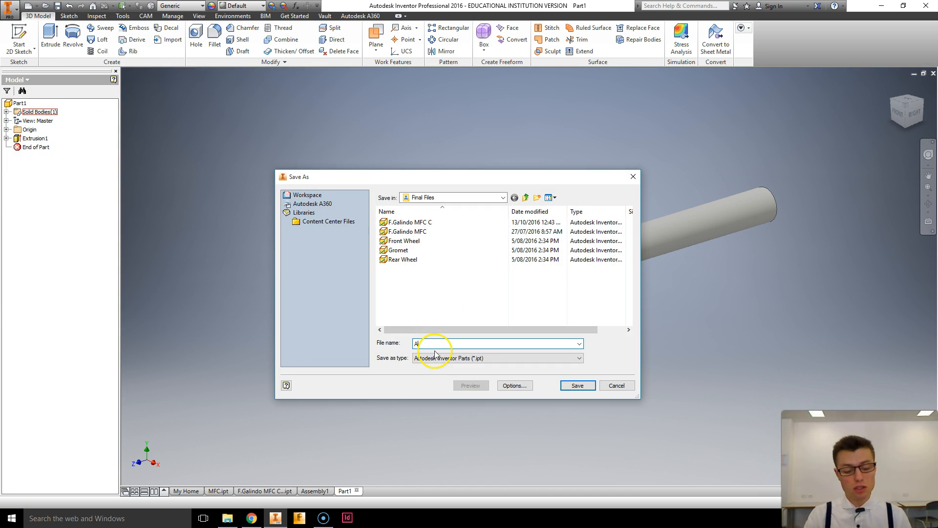
type("xle")
key("Return")
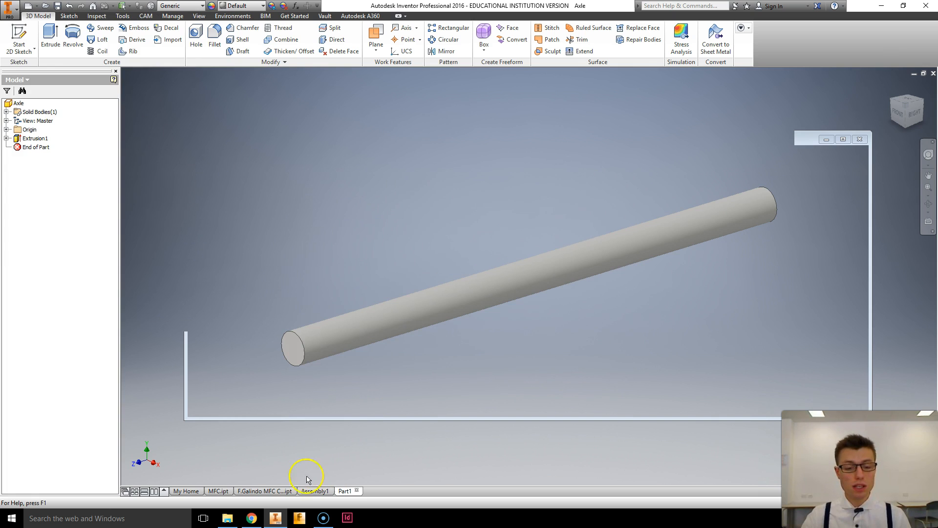
Place two instances of the Axle part in Assembly1, one near each end of the car
left_click(312, 491)
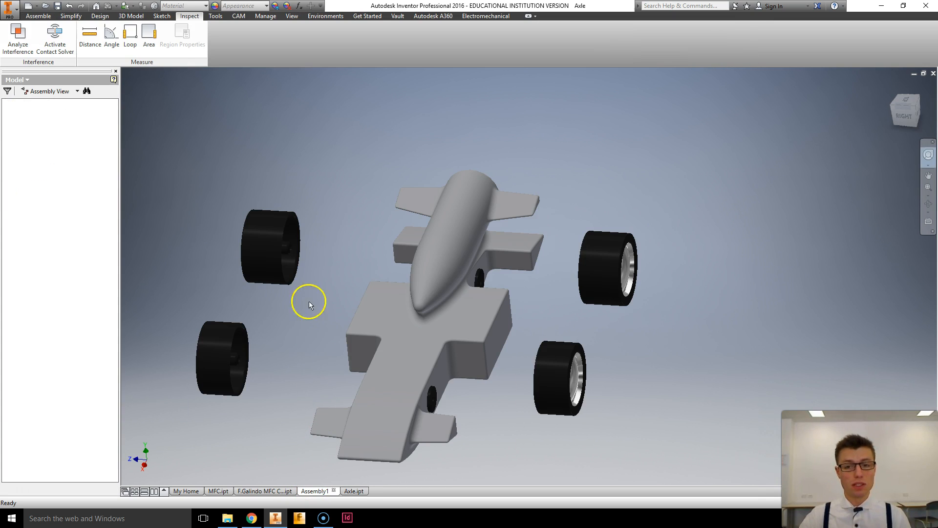
left_click(39, 16)
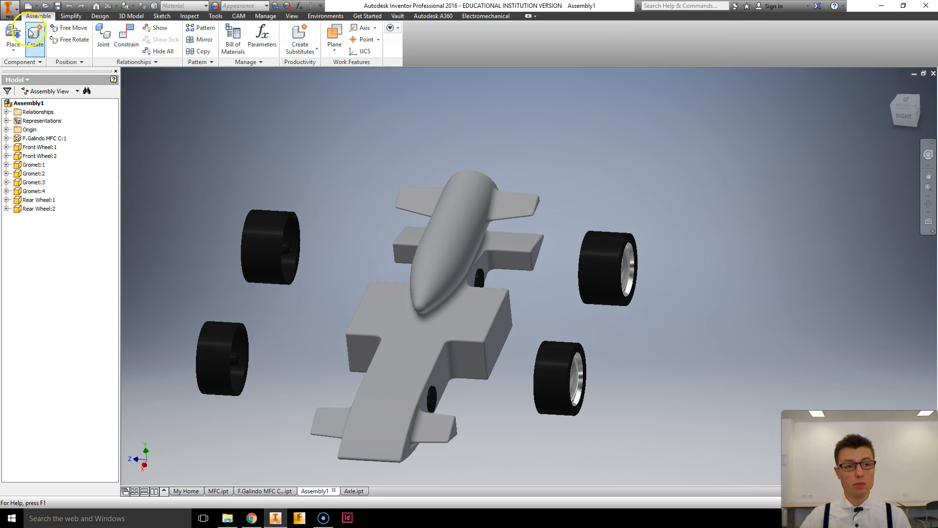
left_click(11, 35)
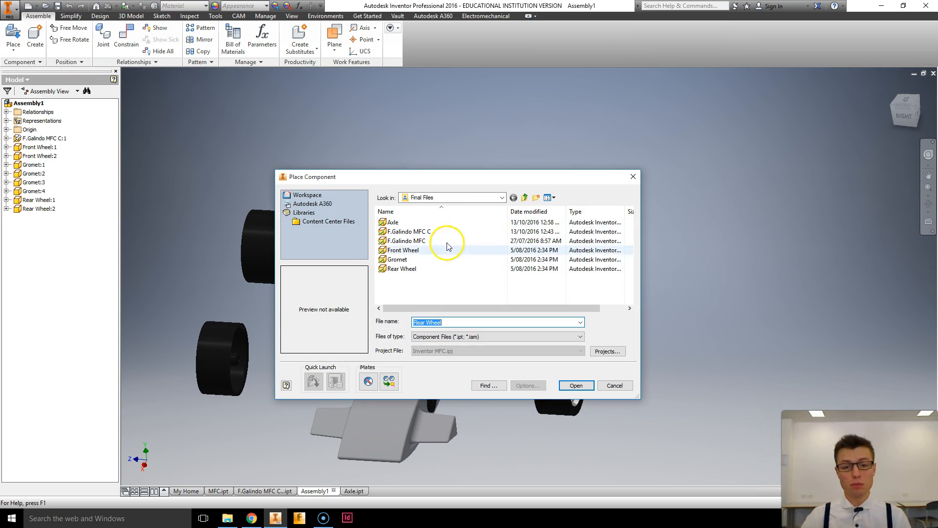
double_click(399, 235)
left_click(601, 162)
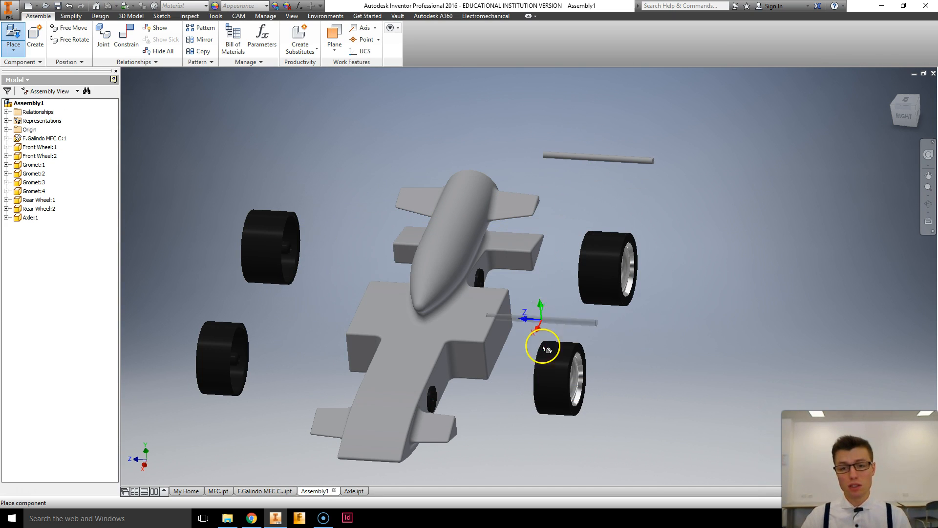
left_click(539, 445)
right_click(702, 360)
left_click(630, 344)
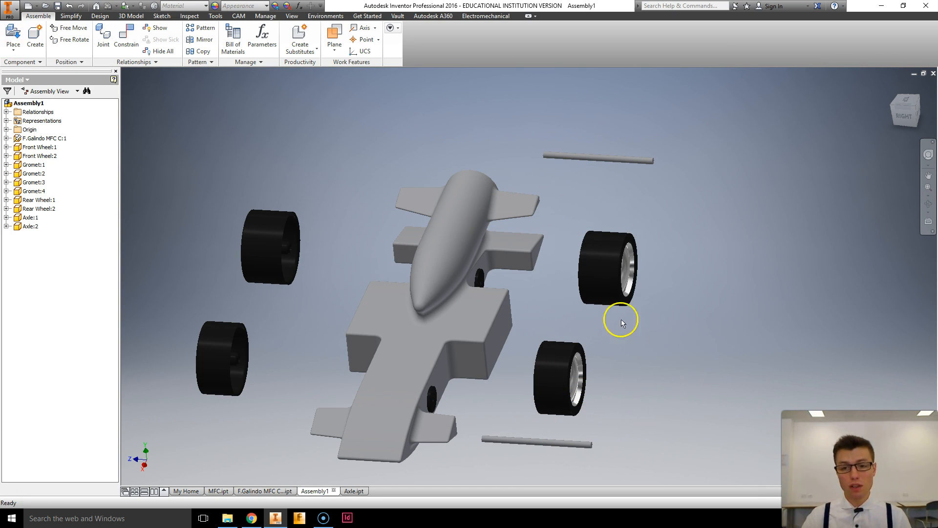
Start a mate constraint with the axle near the car's rear as the first geometry and find the grommet hole to align it with
left_click(128, 37)
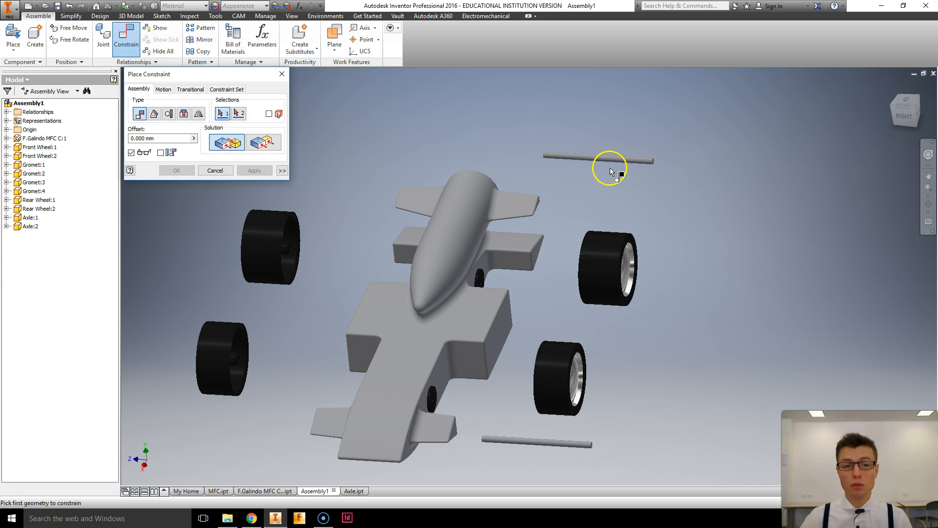
scroll(611, 171, "up", 5)
left_click(622, 155)
middle_click_drag(552, 275, 436, 398, "shift")
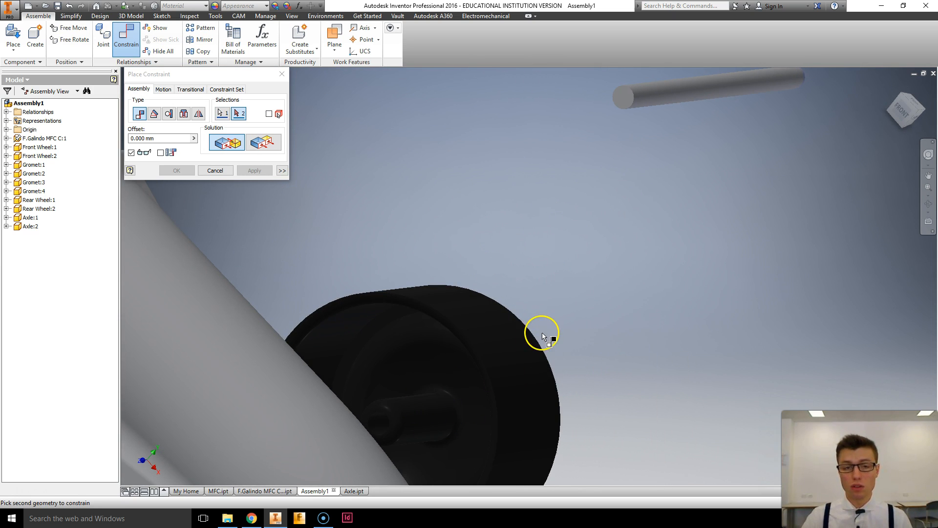
scroll(251, 351, "up", 5)
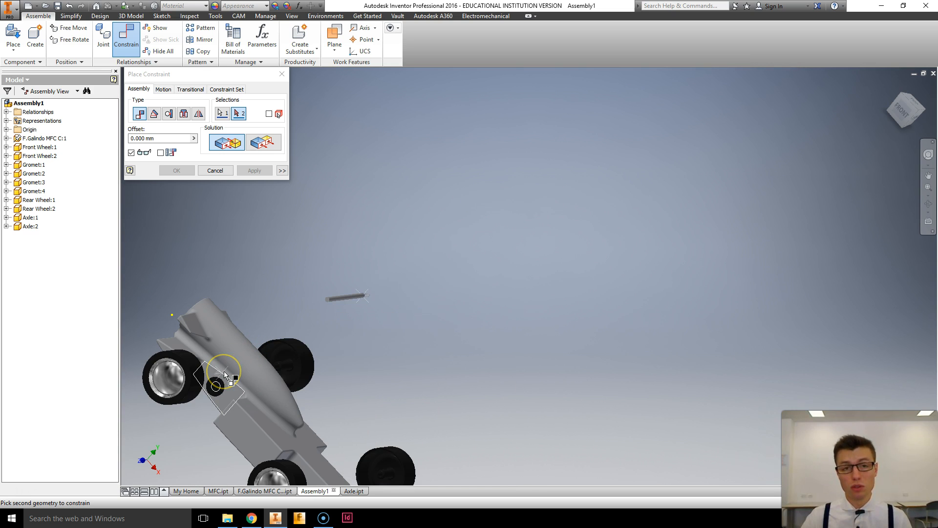
mouse_move(225, 376)
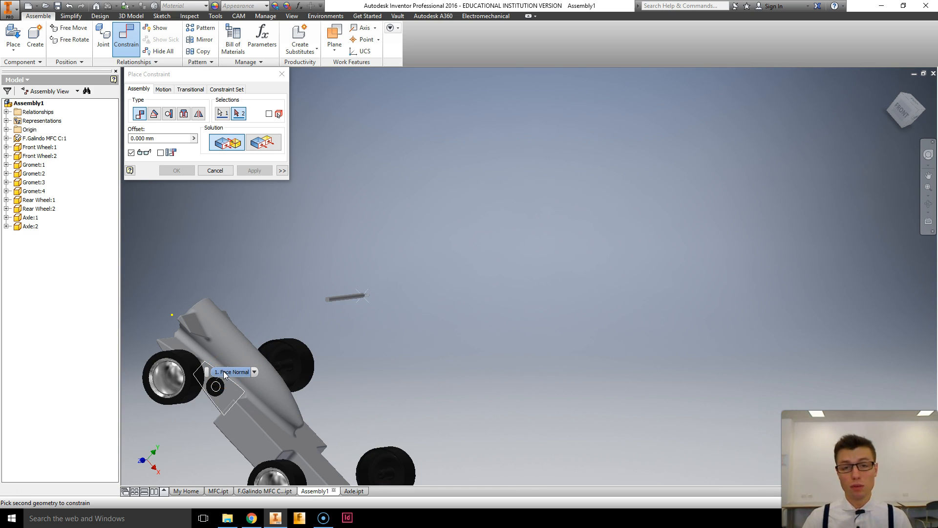